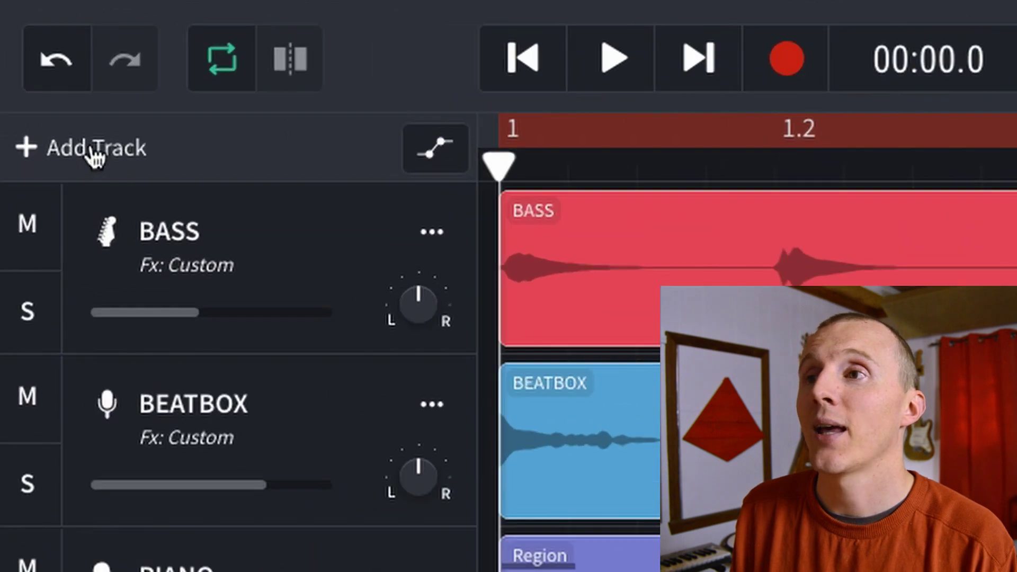
Add an Instrument track below DRUMS and bring up its Grand Piano keyboard panel.
left_click(38, 95)
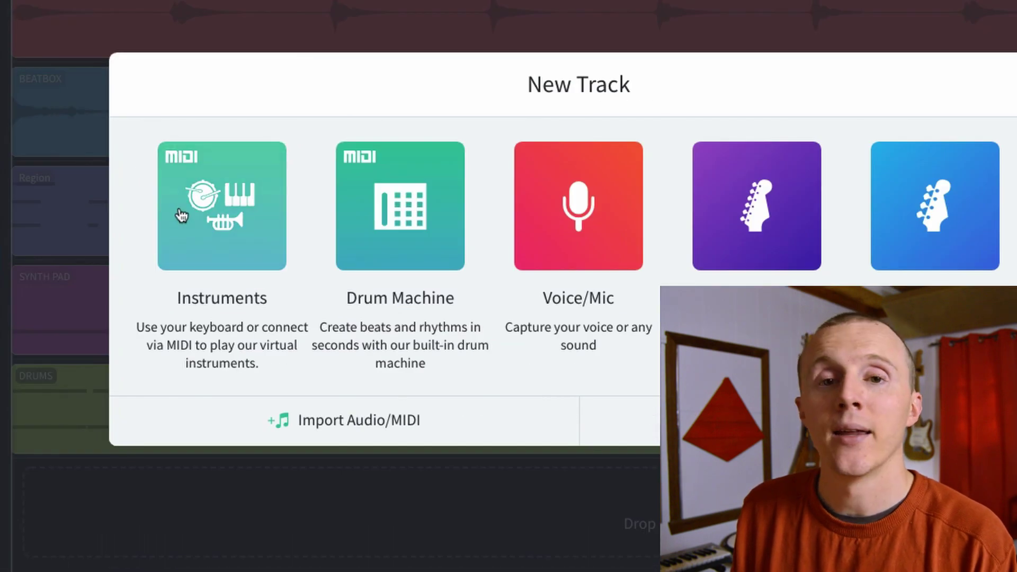
left_click(175, 215)
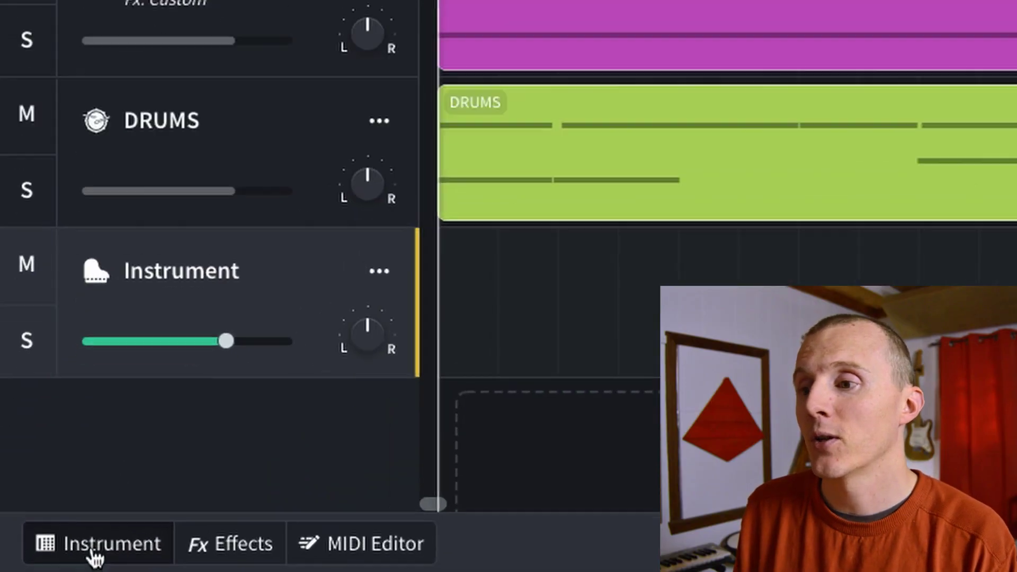
left_click(95, 556)
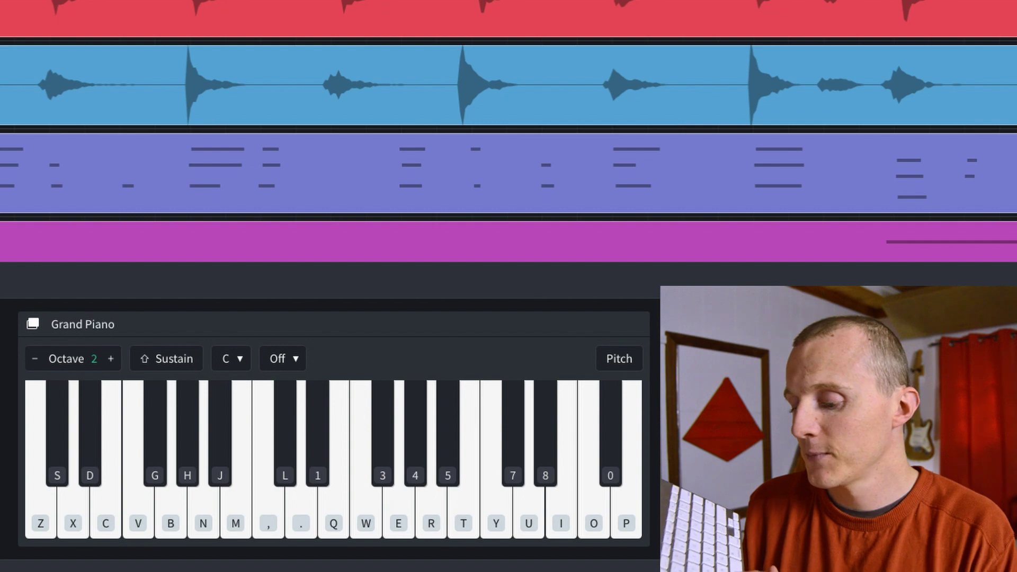
Play a C major chord with Z, C, B on the Grand Piano, and show the empty MIDI Editor.
key("z")
key("c")
key("b")
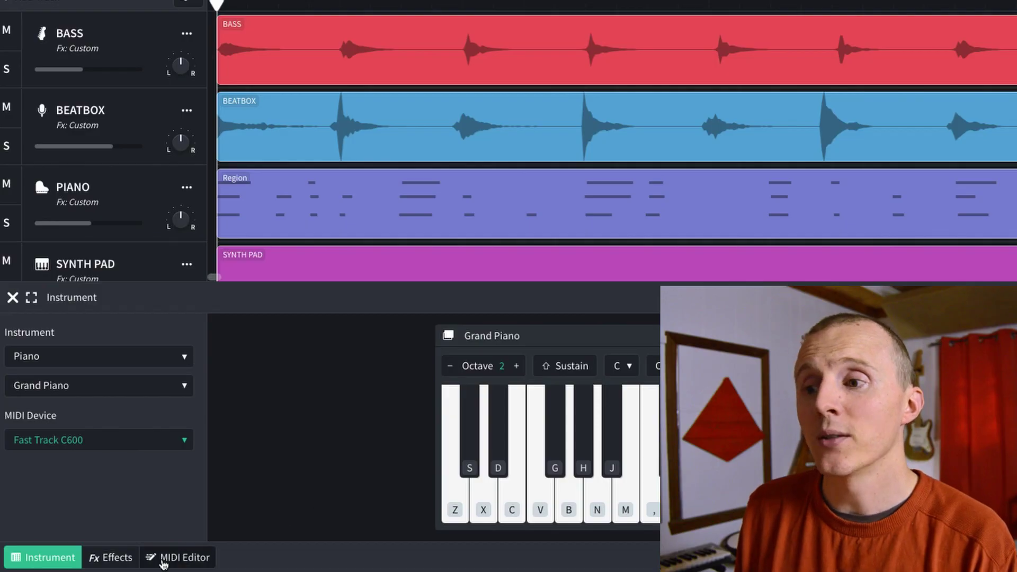
left_click(175, 557)
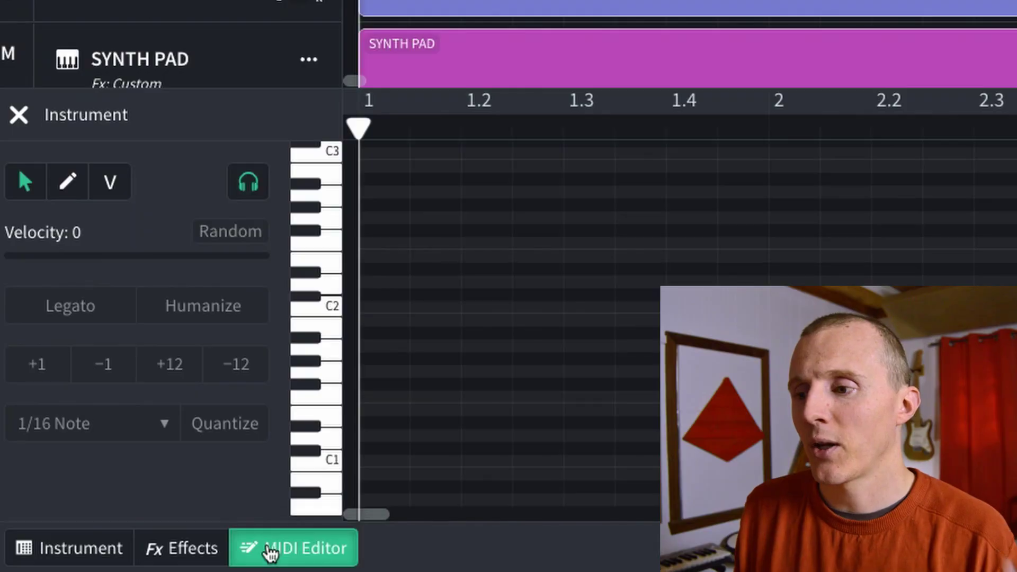
Close the MIDI Editor and create an empty yellow region on the Instrument lane.
left_click(275, 551)
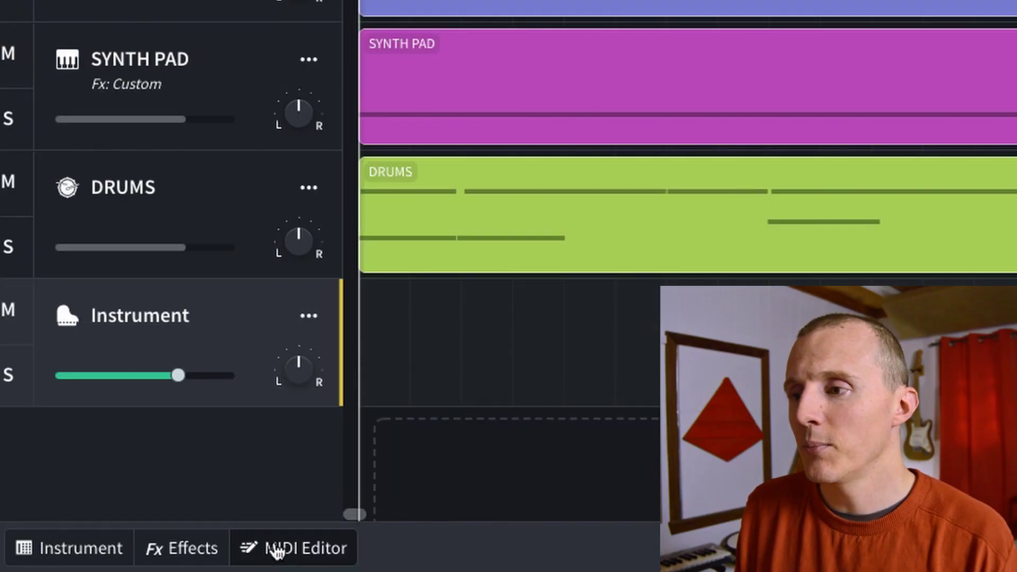
right_click(378, 313)
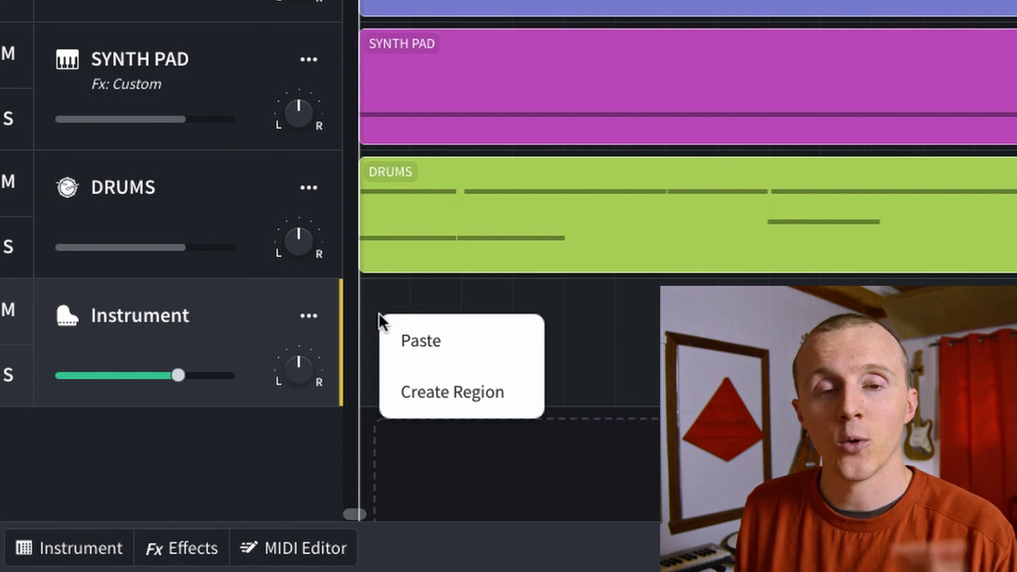
left_click(452, 394)
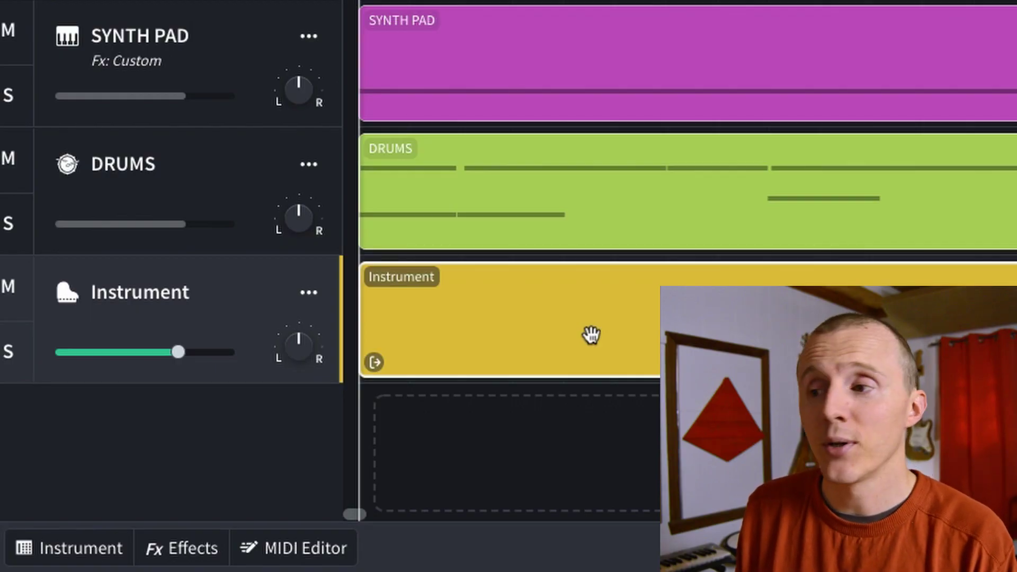
In the region's piano roll, draw notes at C3 beat 1 and beat 1.2, then select them all.
double_click(592, 337)
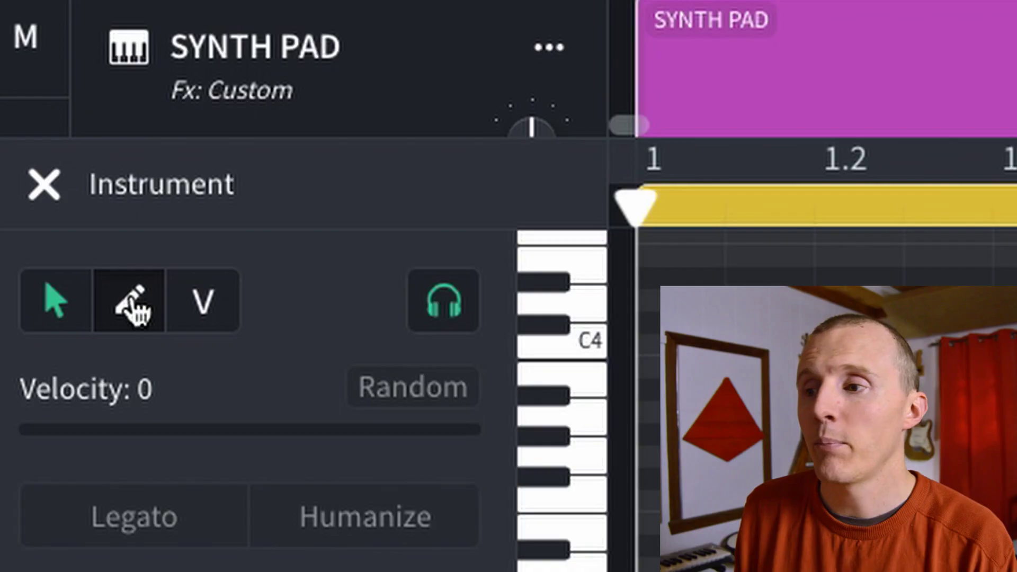
left_click(132, 302)
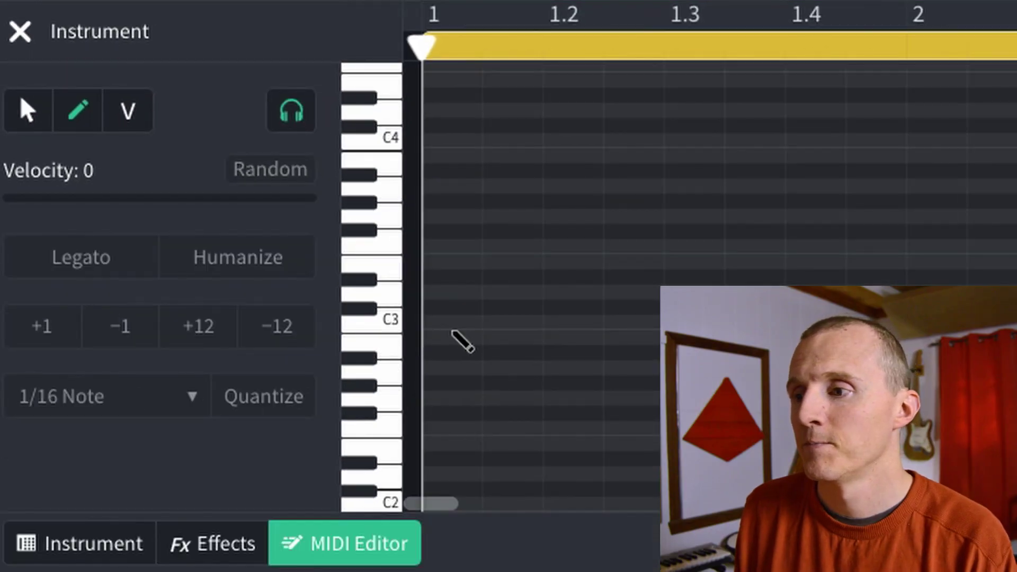
left_click(449, 322)
left_click(572, 322)
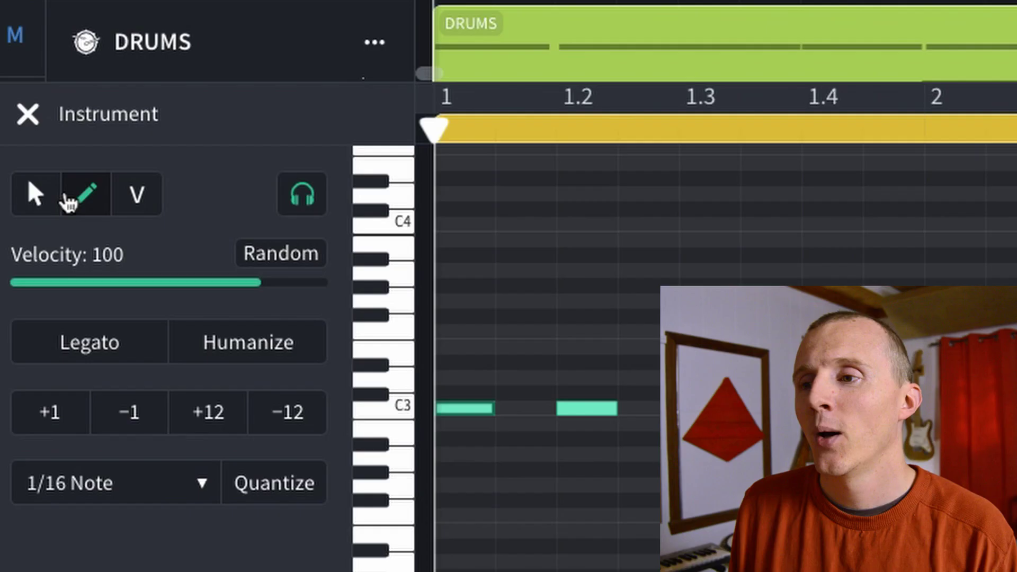
left_click(27, 179)
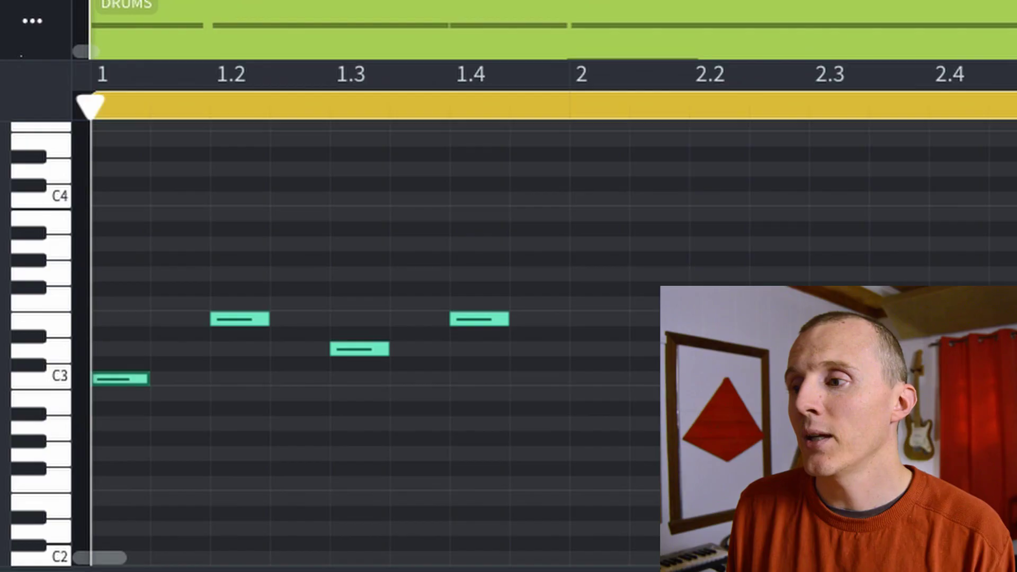
left_click_drag(667, 443, 97, 257)
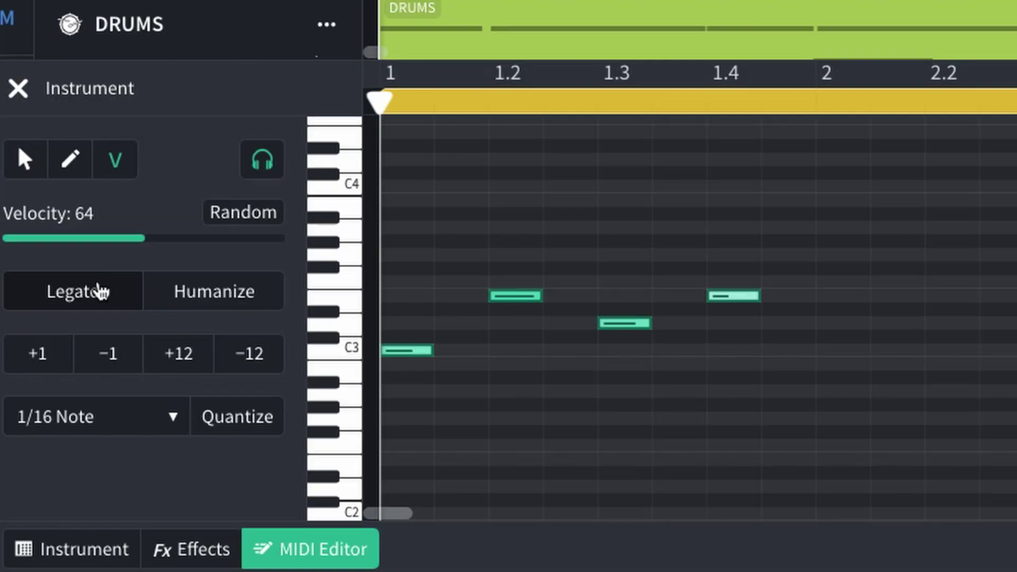
Apply Legato so each selected note extends to meet the next one.
left_click(98, 291)
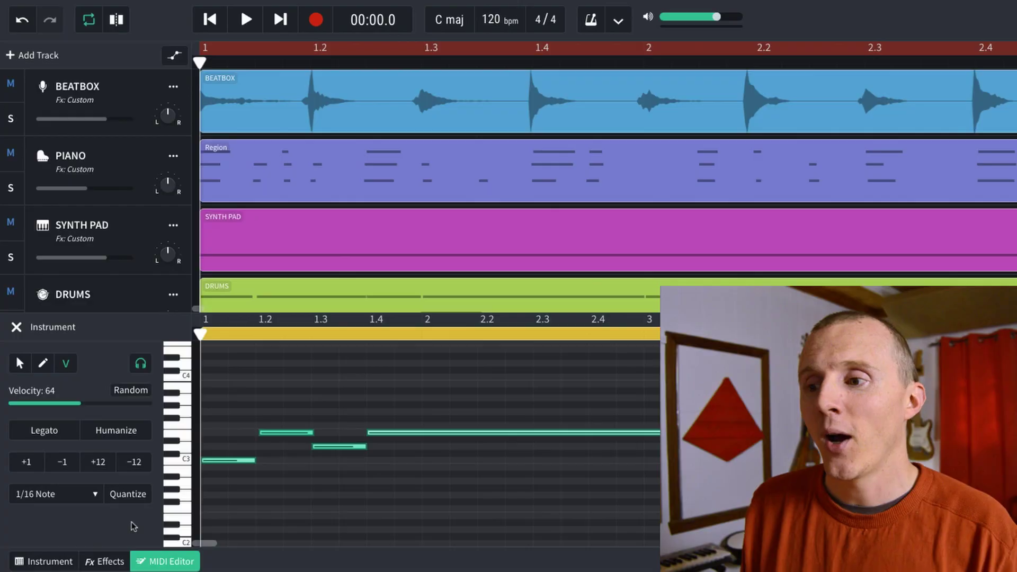
Keep the 1/16 Note grid and transpose the notes up two semitones (+12, −12, +1, +1).
left_click(93, 497)
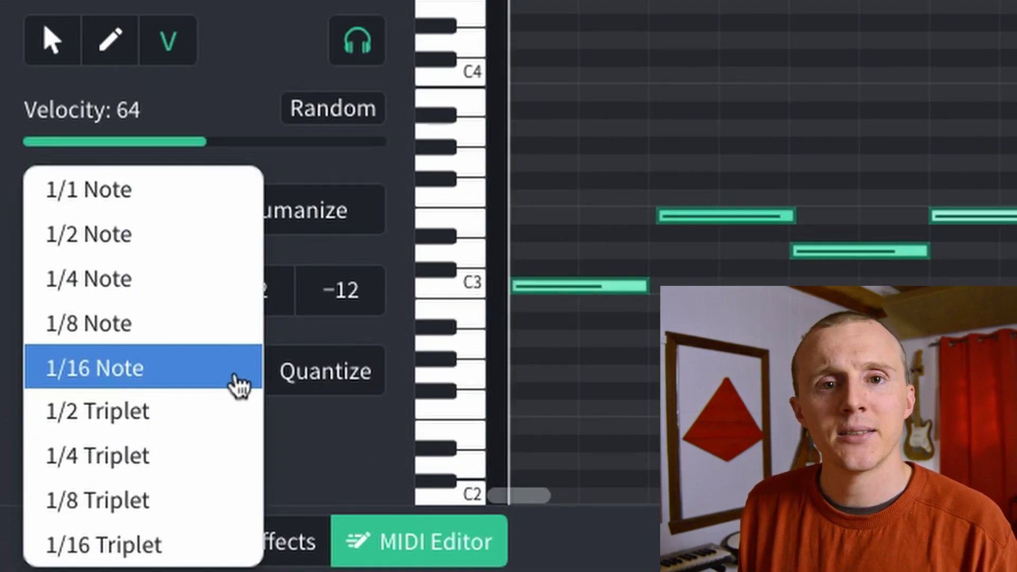
left_click(240, 382)
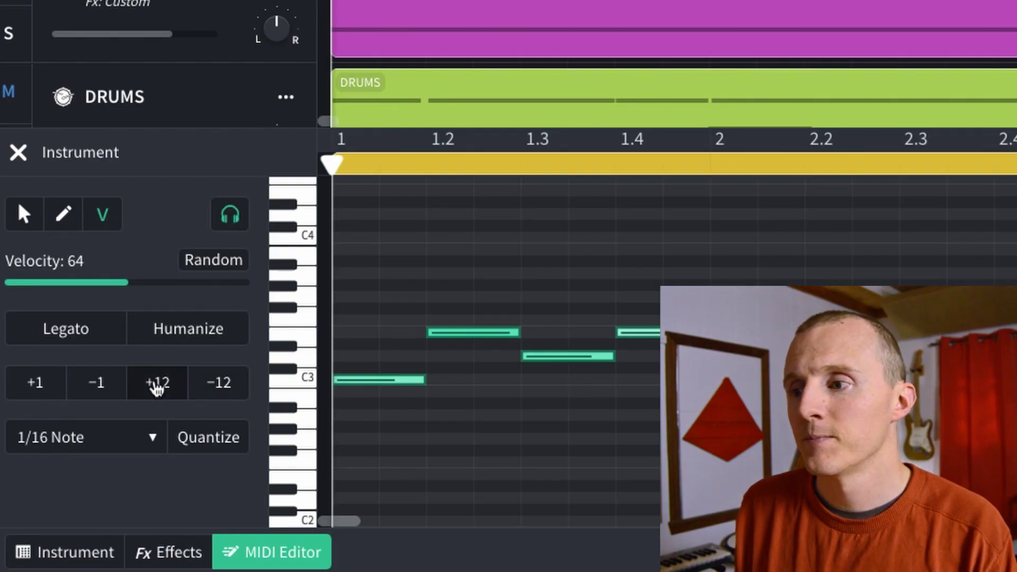
left_click(158, 386)
left_click(214, 389)
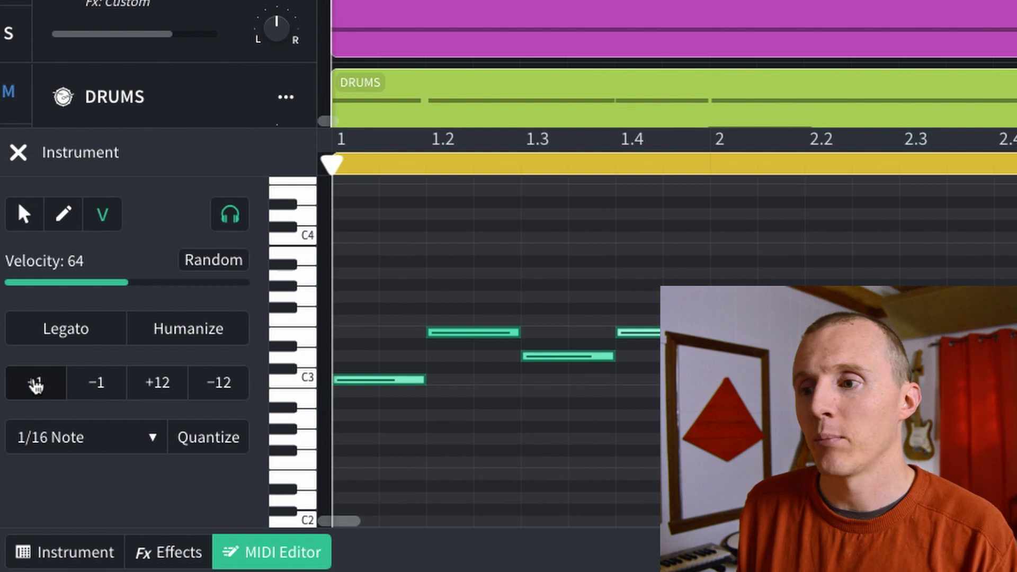
left_click(35, 385)
left_click(48, 386)
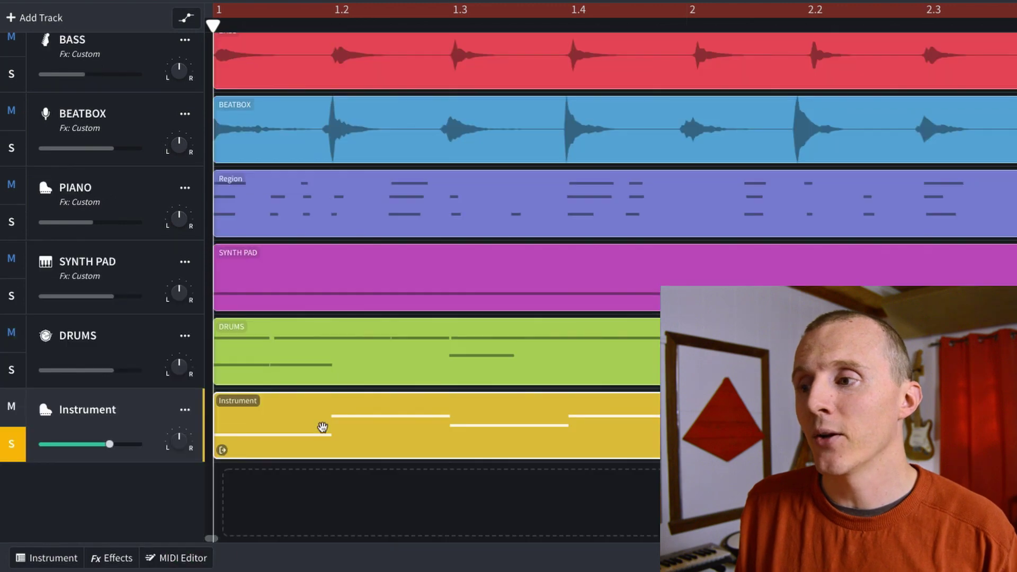
right_click(309, 412)
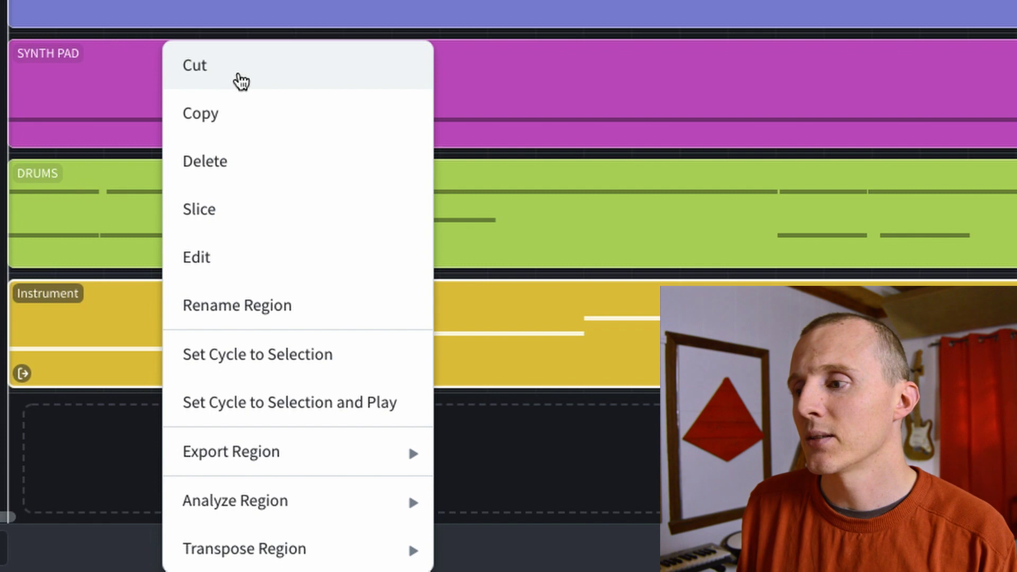
mouse_move(306, 563)
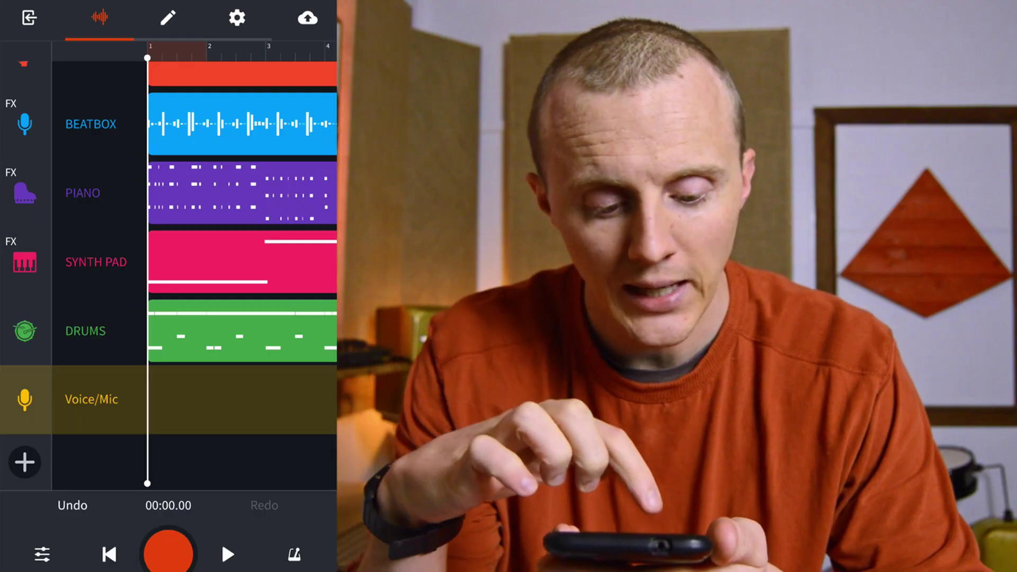
Add a MIDI instrument track using Nylon Guitar from the Recent instruments list.
left_click(24, 462)
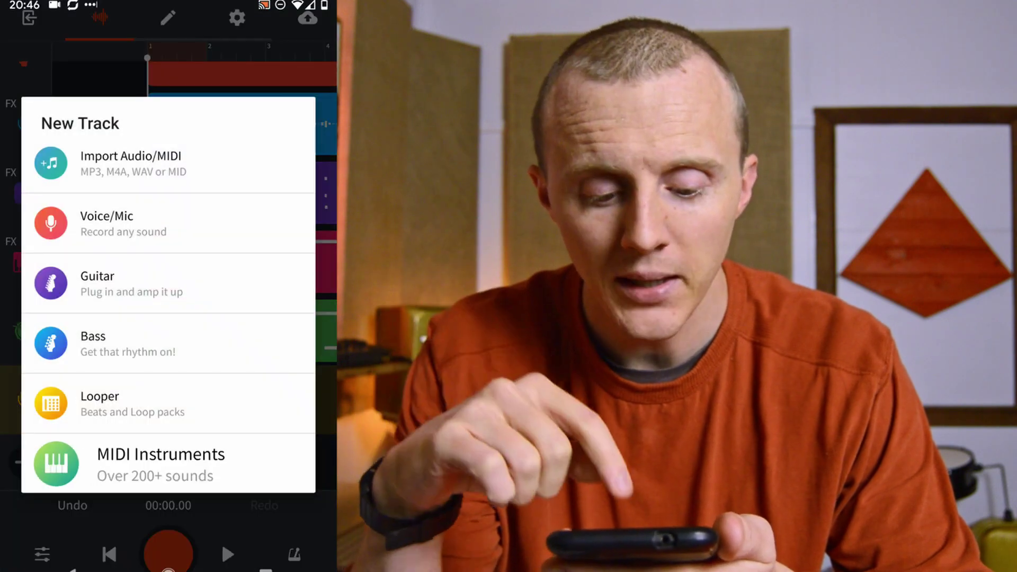
left_click(217, 465)
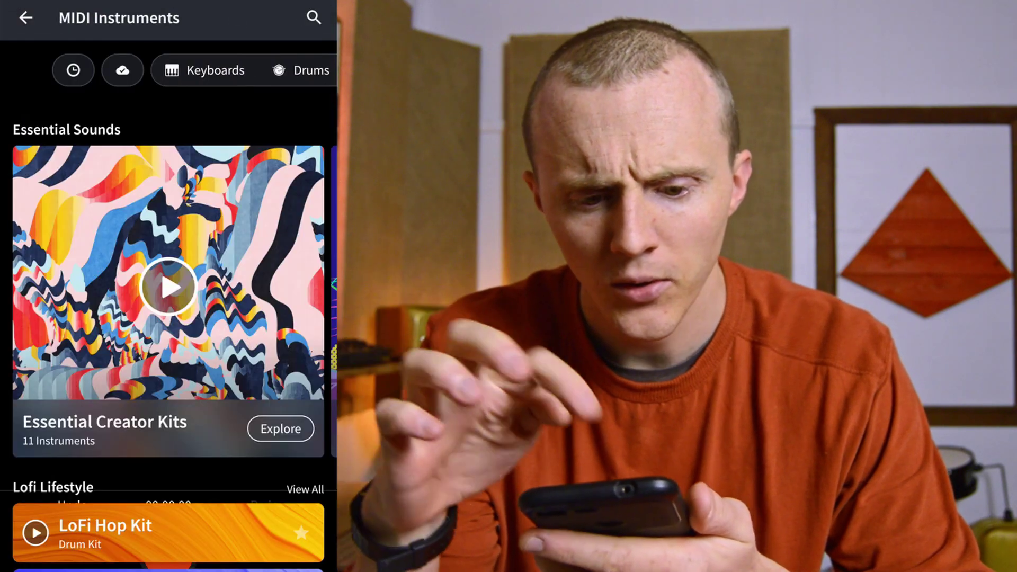
left_click(73, 70)
left_click_drag(218, 336, 247, 129)
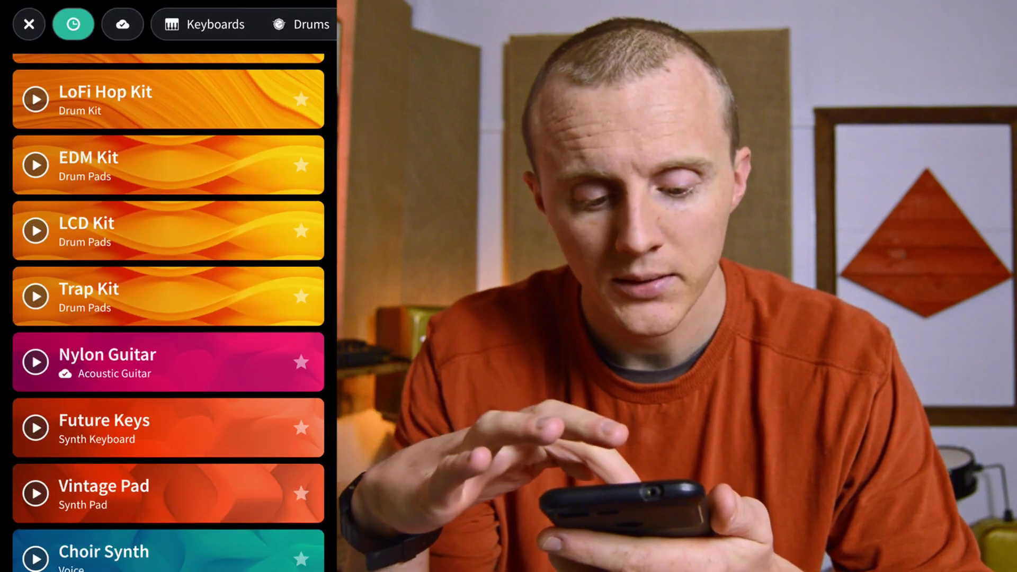
left_click(157, 356)
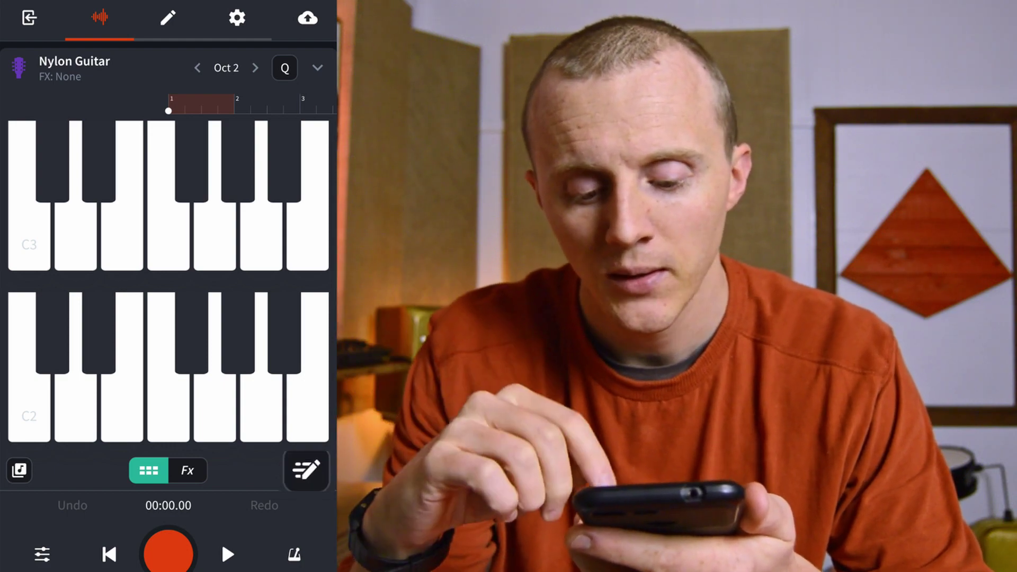
In the piano roll, split the C3 note at beat 1.2 and drag all three notes down together.
left_click(321, 471)
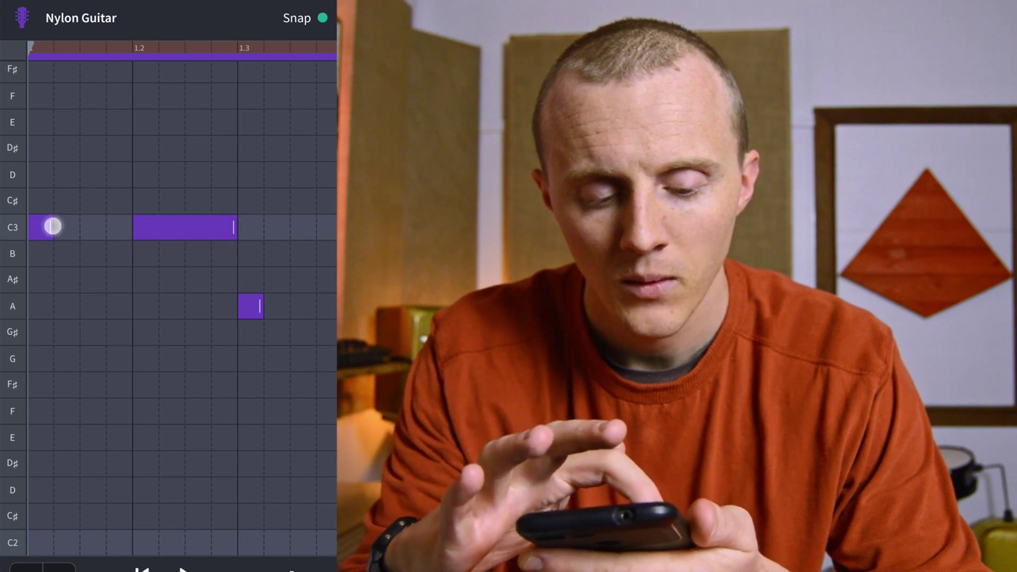
left_click(127, 227)
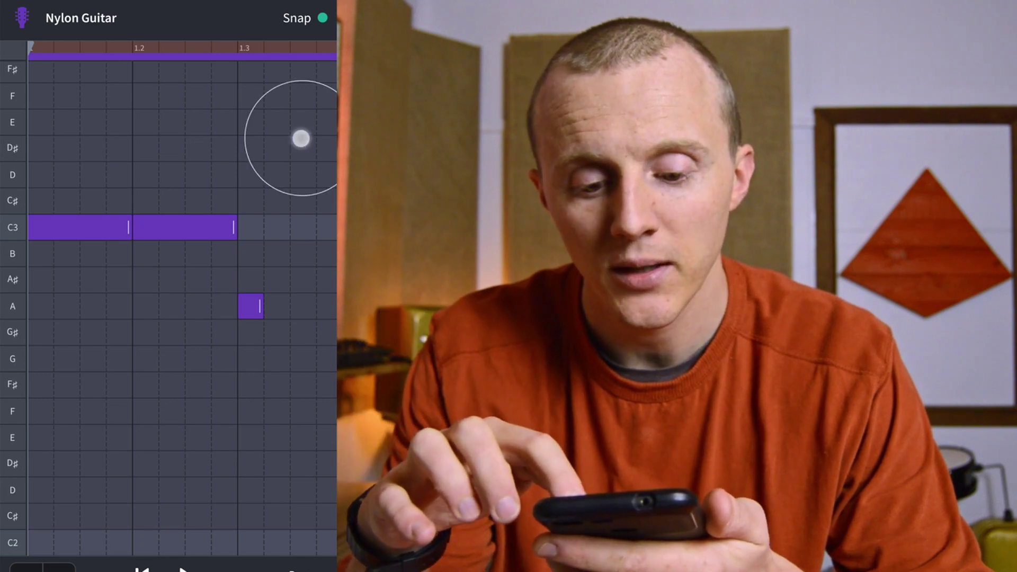
mouse_move(302, 139)
left_mouse_down()
mouse_move(125, 356)
mouse_move(25, 373)
left_mouse_up()
mouse_move(80, 223)
left_mouse_down()
mouse_move(73, 402)
mouse_move(69, 111)
mouse_move(163, 109)
mouse_move(196, 268)
mouse_move(116, 217)
mouse_move(77, 301)
left_mouse_up()
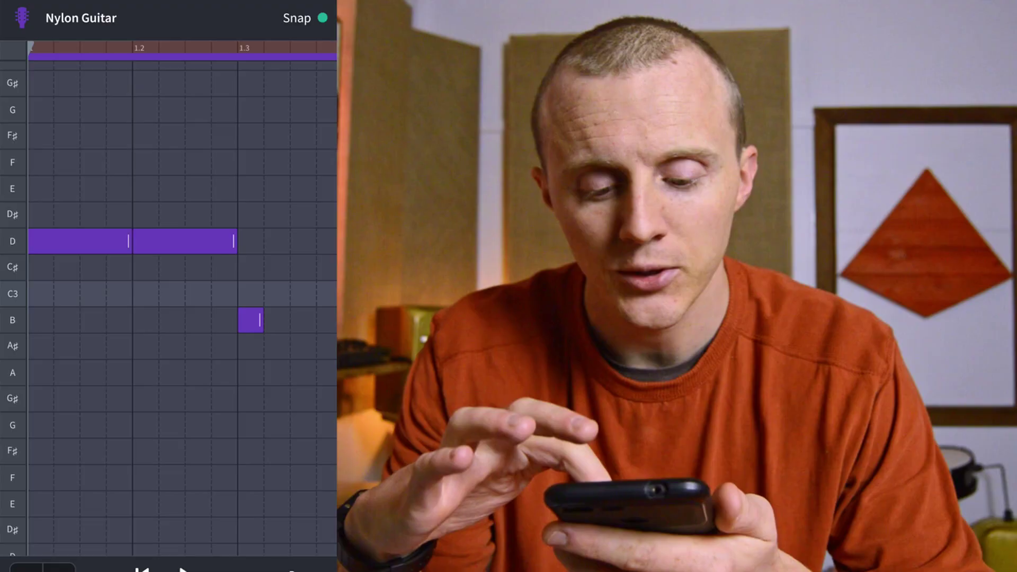
Delete the small B note and the second D note, leaving the remaining D note selected.
left_click(263, 325)
left_click(216, 232)
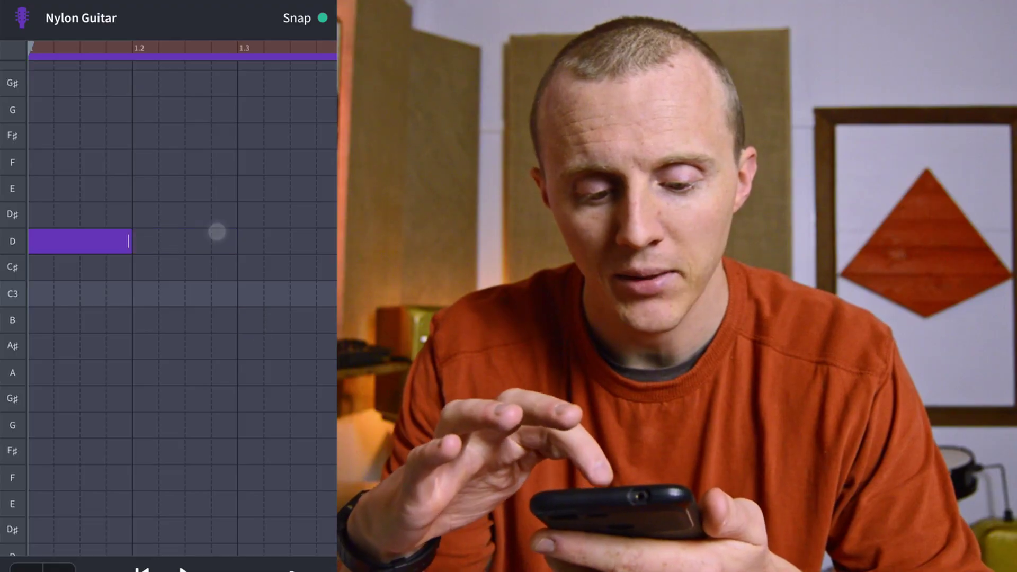
left_click(93, 253)
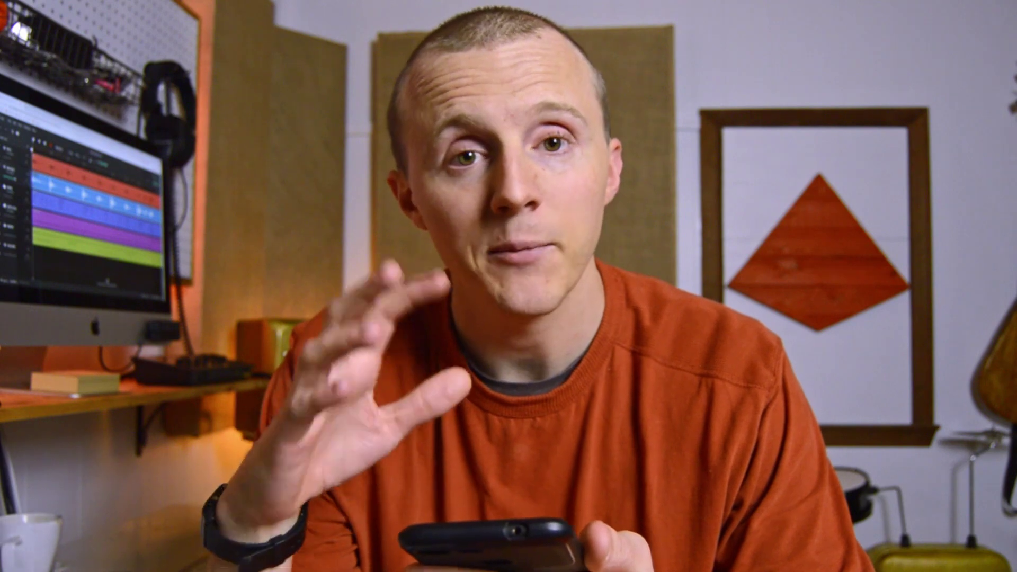